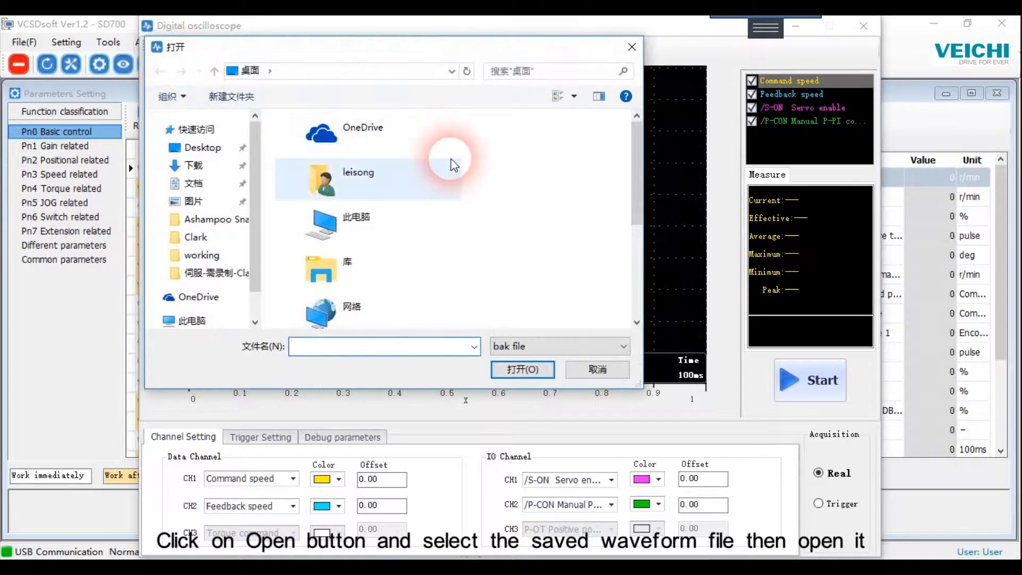
- Open the saved waveform file oscilloscope.bak from the desktop
left_click_drag(638, 202, 630, 307)
left_click(407, 303)
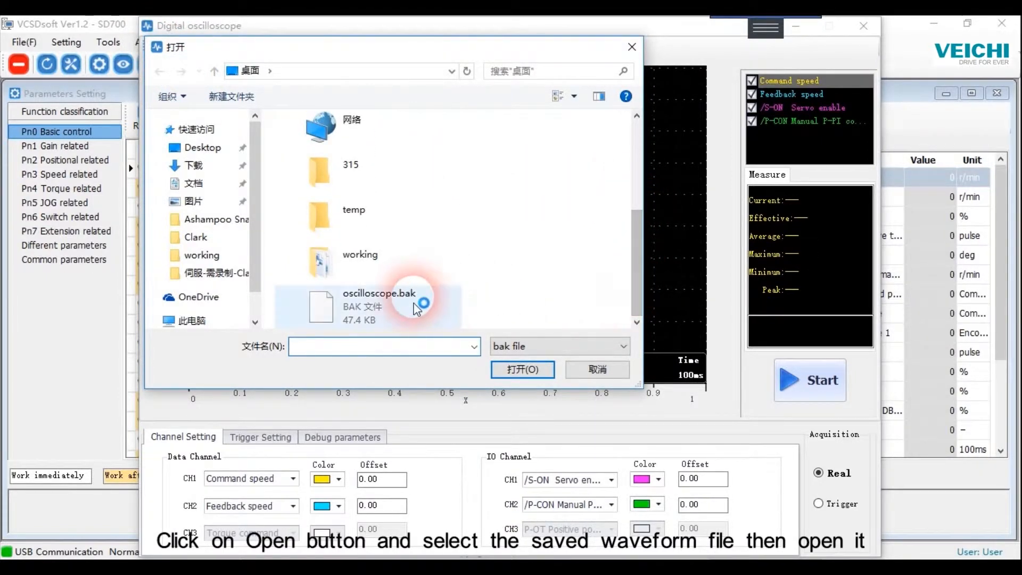
left_click(503, 371)
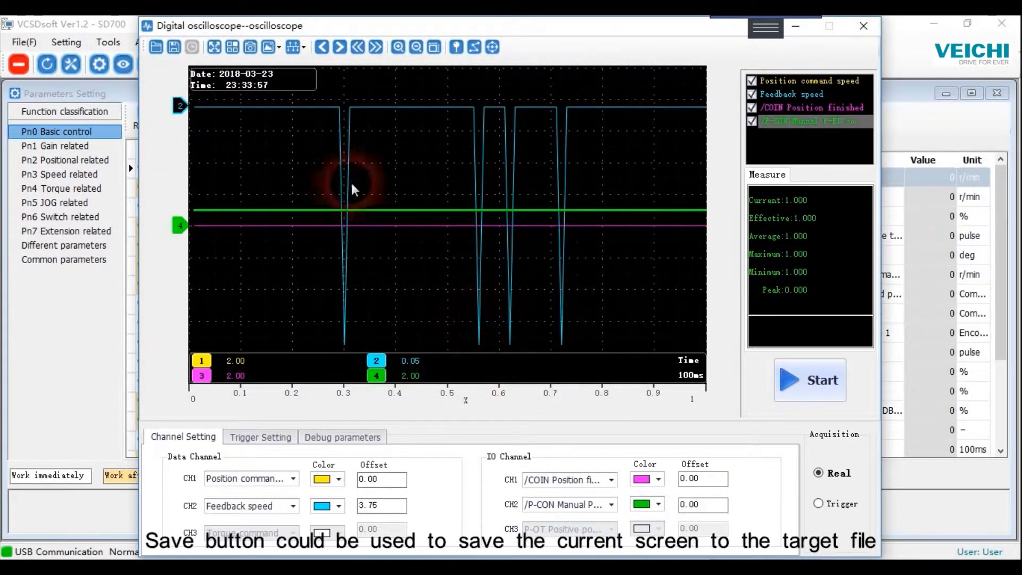
left_click(175, 47)
mouse_move(638, 138)
left_mouse_down()
mouse_move(639, 215)
mouse_move(641, 149)
left_mouse_up()
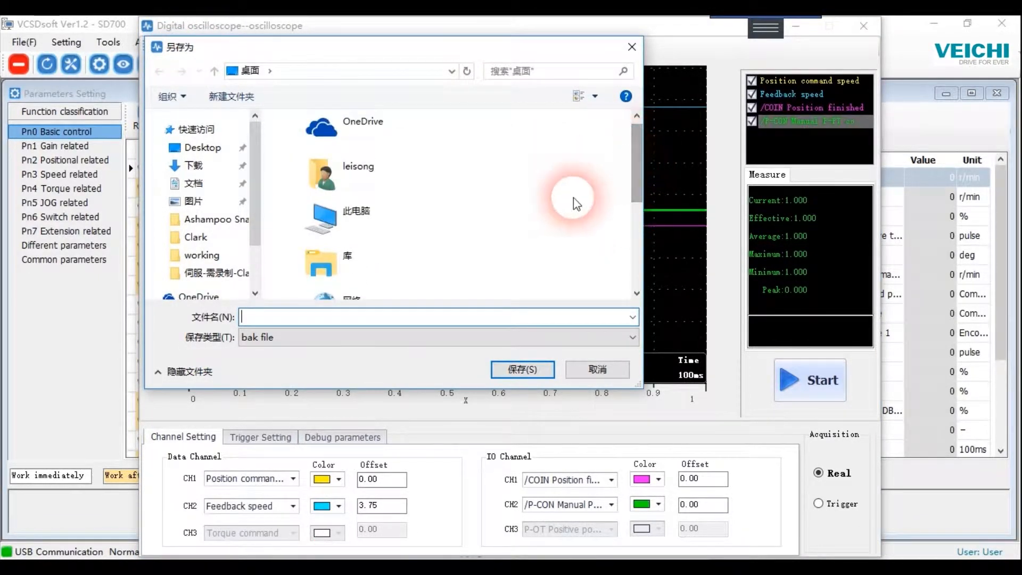
left_click(339, 323)
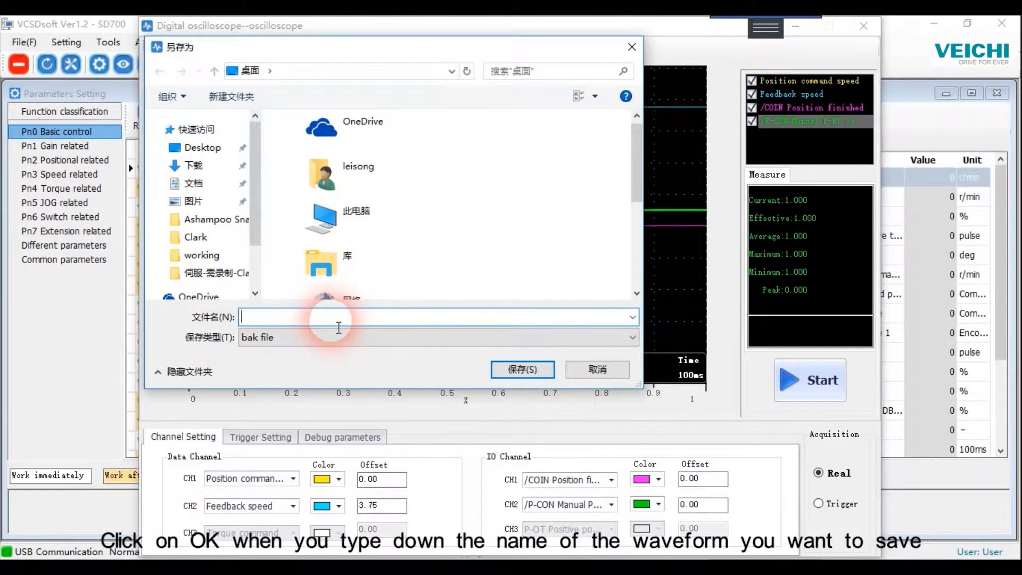
left_click(589, 374)
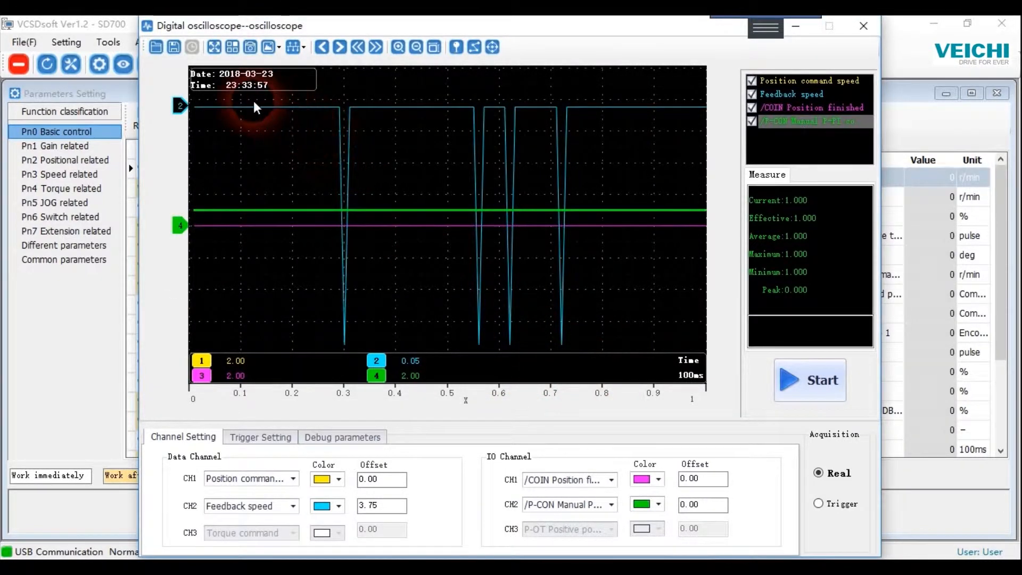
- Enlarge the waveform display to the full window height and restore its original size
left_click(215, 49)
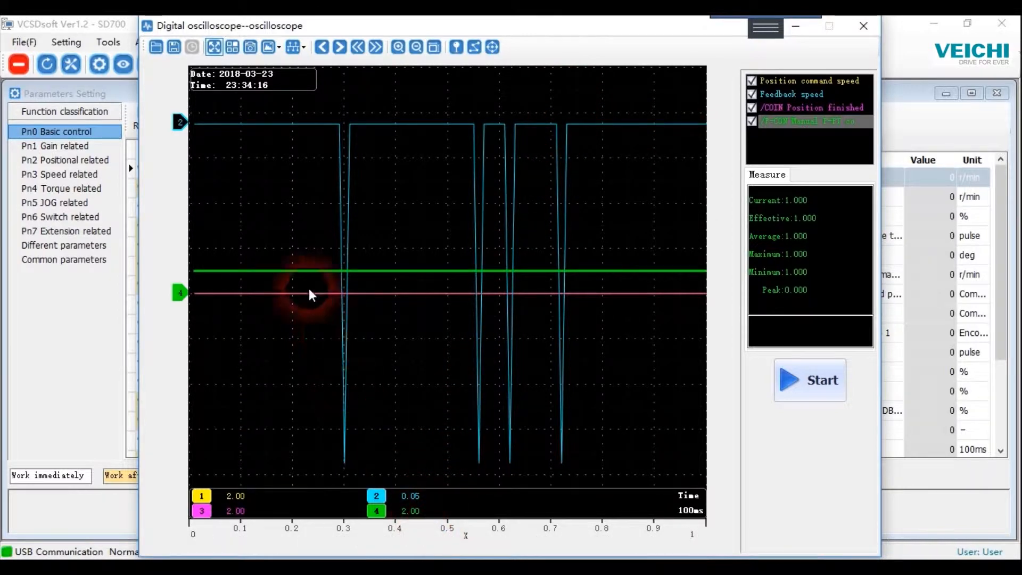
left_click(215, 48)
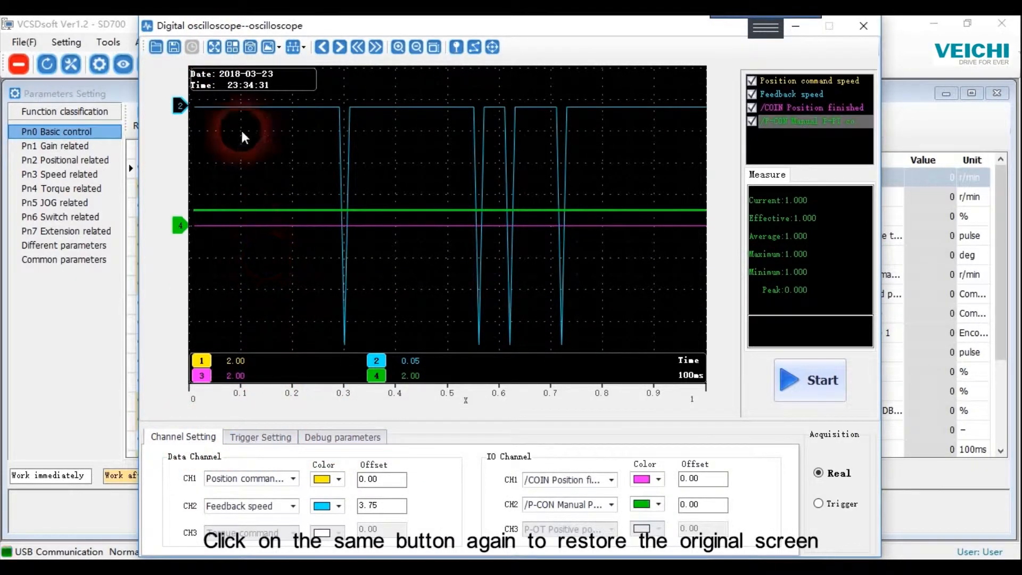
- Switch the oscilloscope background style to white and back to black, confirming each switch
left_click(233, 48)
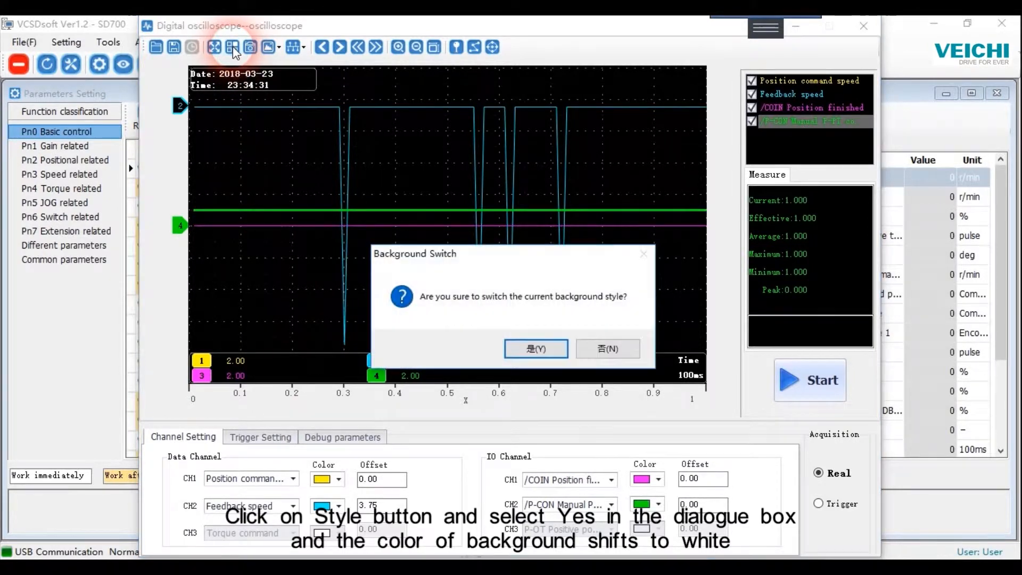
left_click(527, 349)
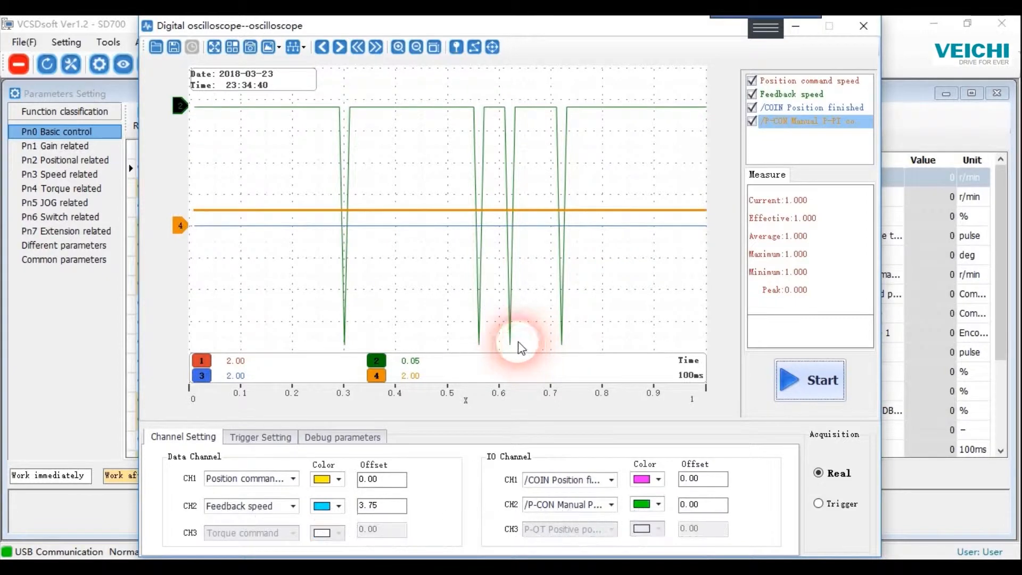
left_click(233, 47)
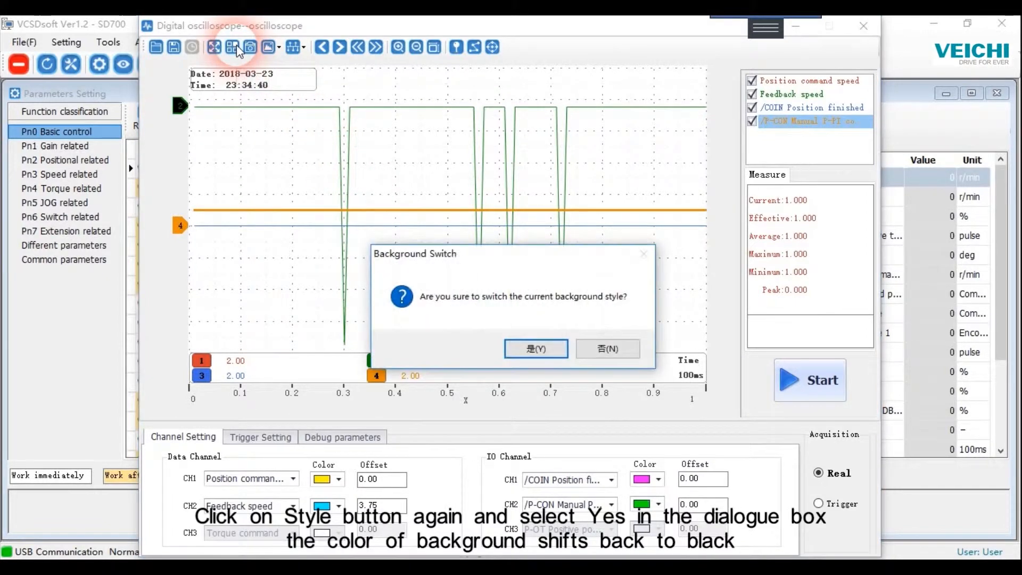
left_click(532, 349)
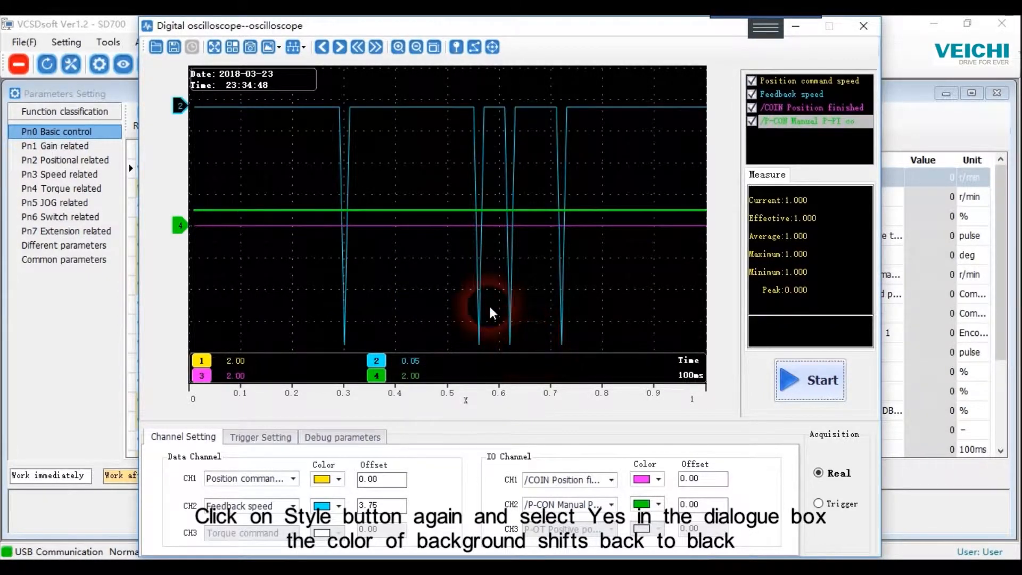
- Mark the whole waveform plot as the screenshot area and undo that selection
left_click(247, 49)
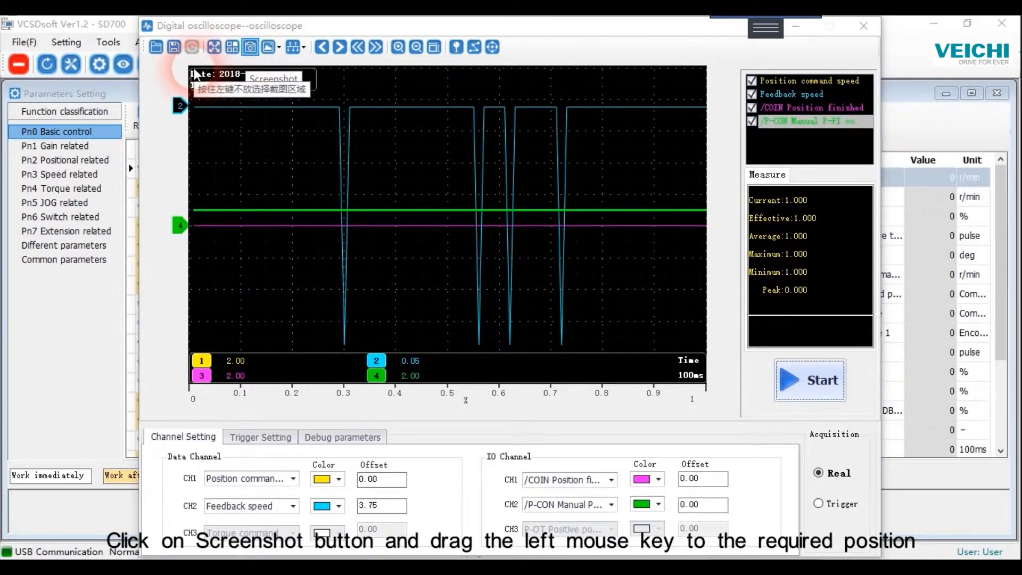
left_click_drag(187, 65, 707, 384)
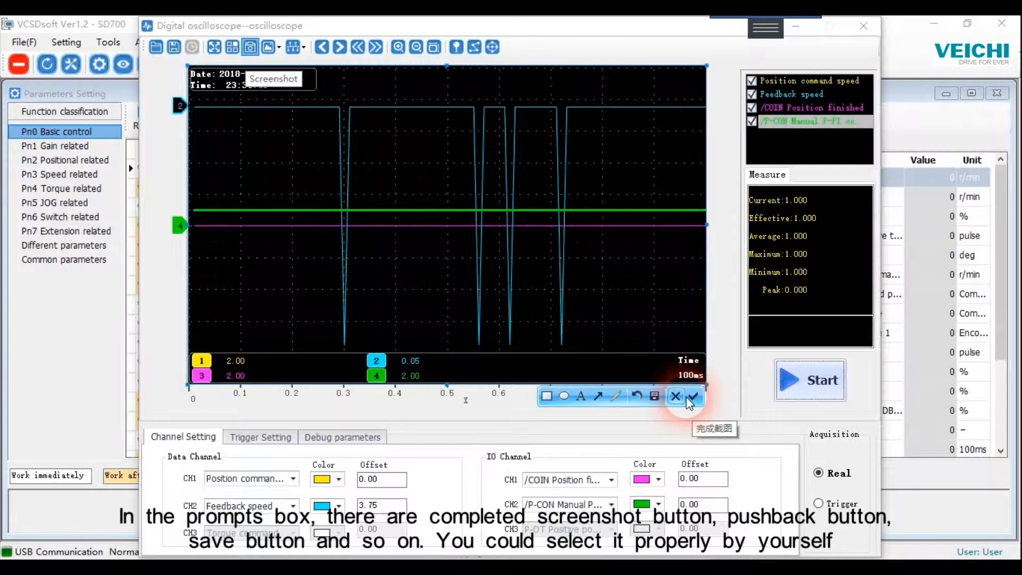
left_click(638, 396)
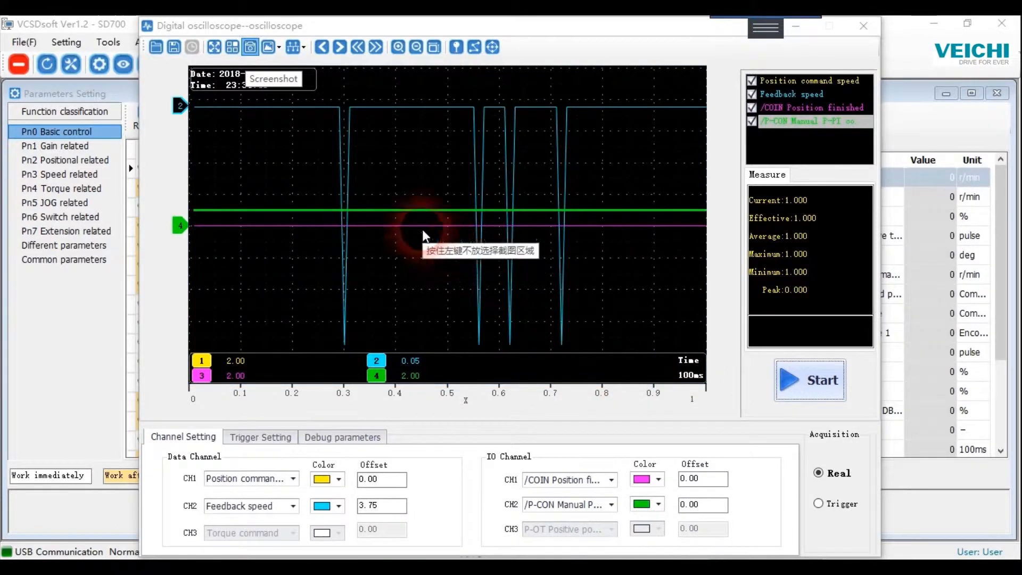
- Hide the gain display and the current time from the waveform plot
left_click(277, 48)
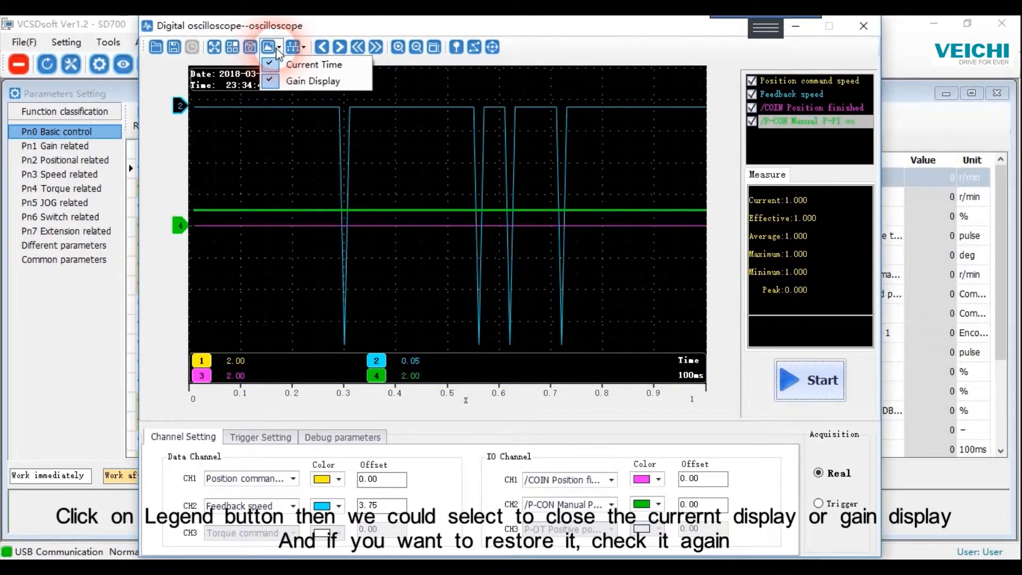
left_click(277, 82)
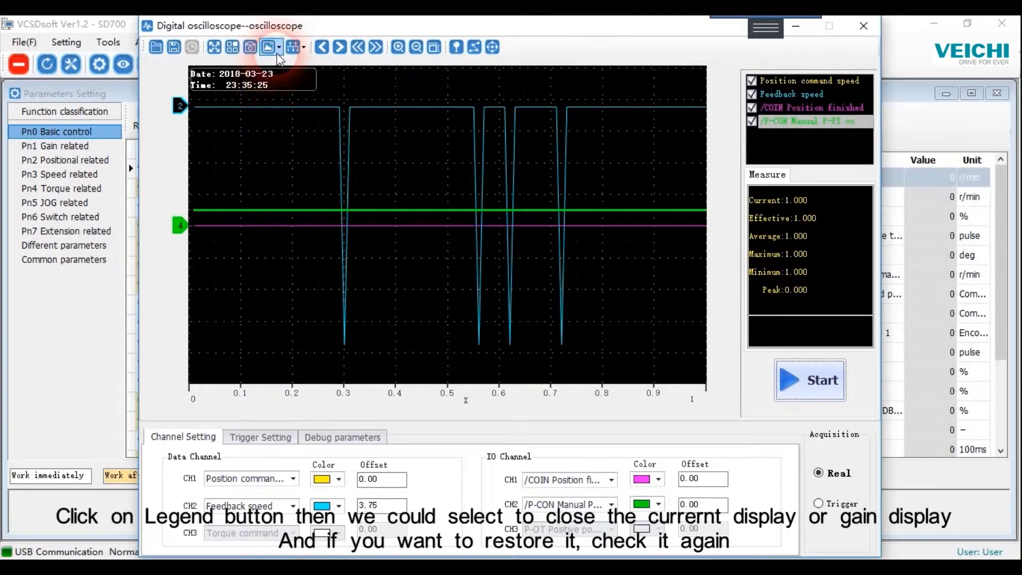
left_click(269, 47)
left_click(274, 63)
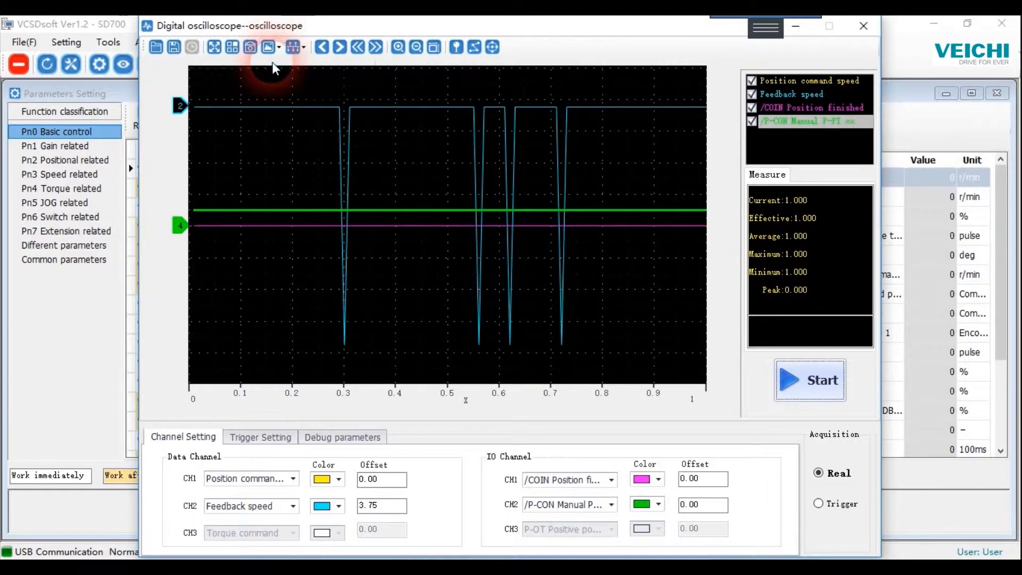
- Show the current time and the gain display on the waveform plot again
left_click(274, 48)
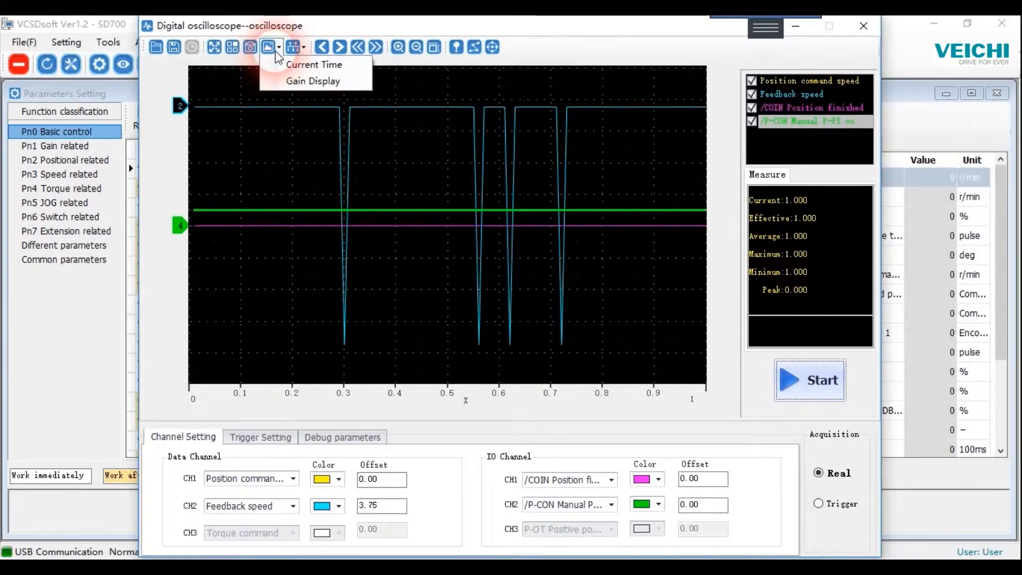
left_click(283, 65)
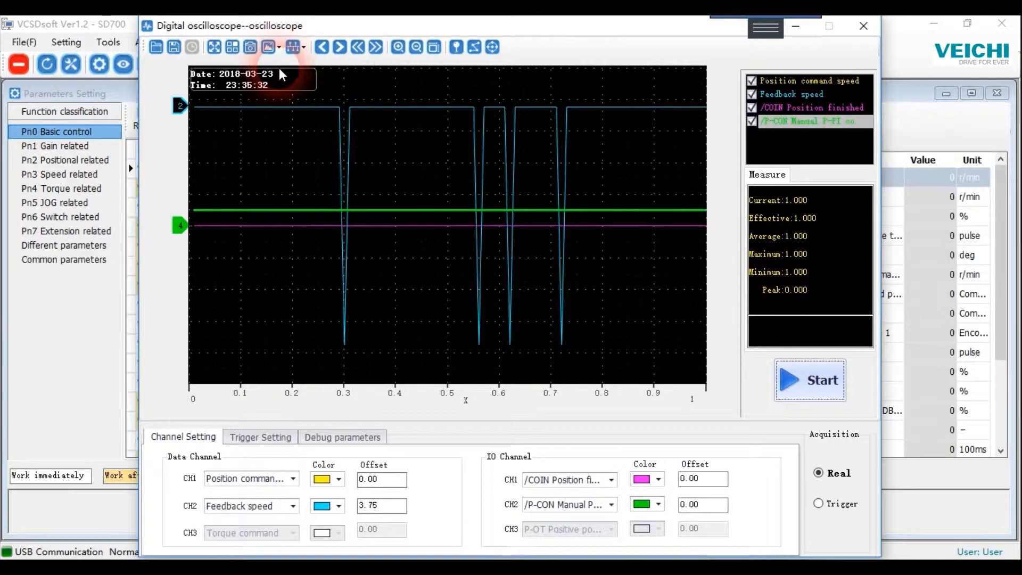
left_click(277, 49)
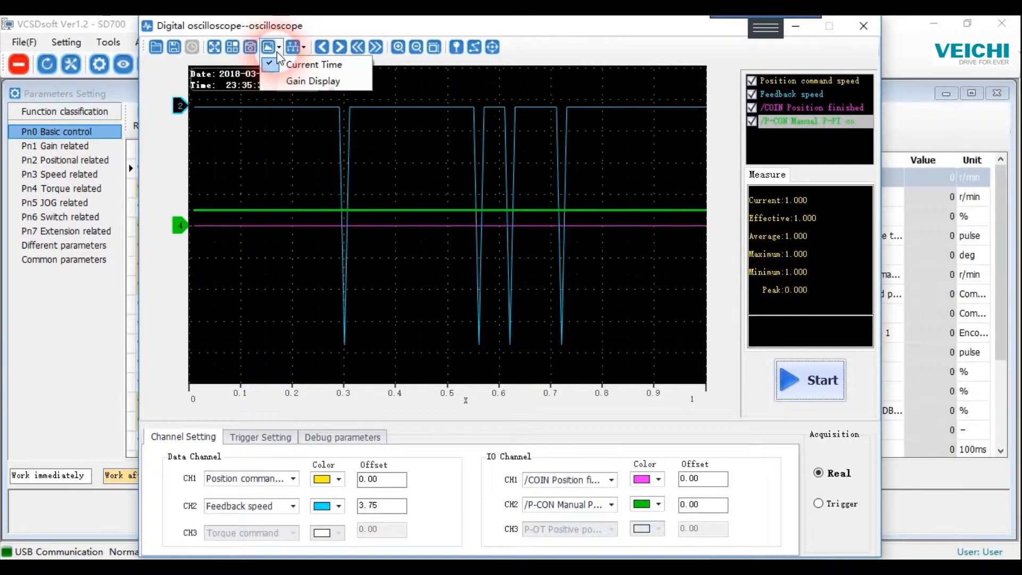
left_click(313, 81)
- Set the time axis length to 2s and return it to 1s
left_click(303, 48)
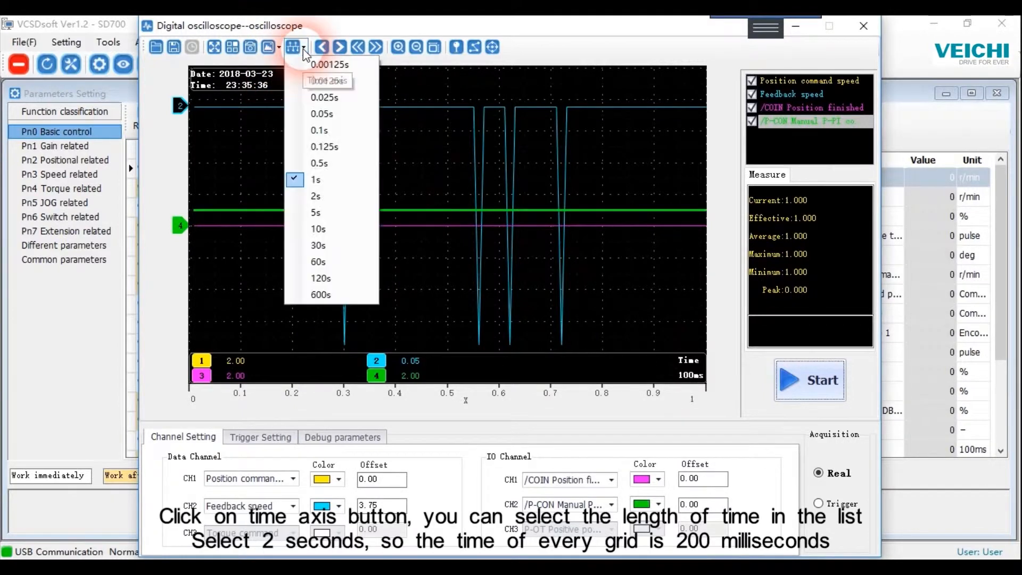
left_click(314, 197)
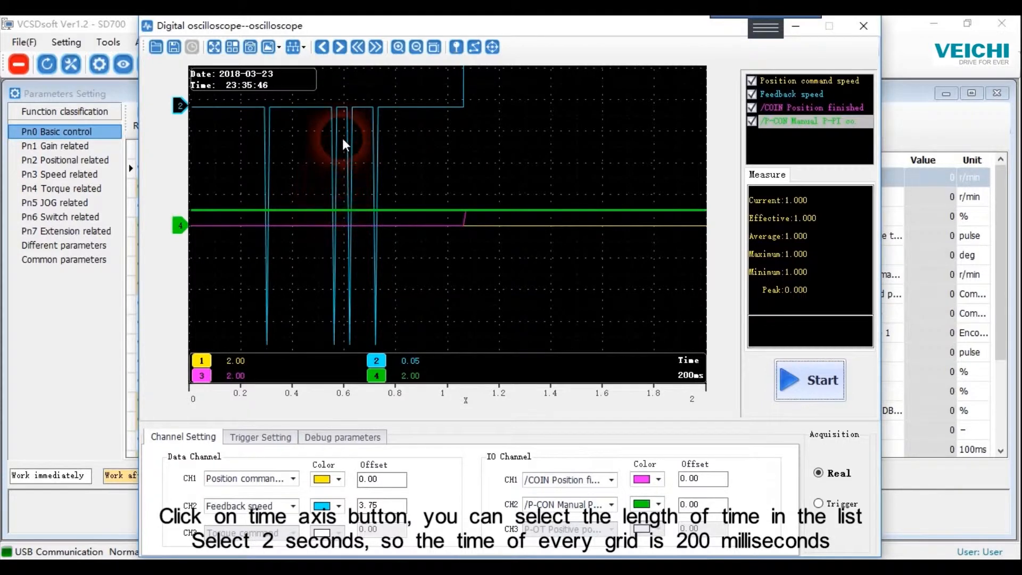
left_click(296, 47)
left_click(318, 165)
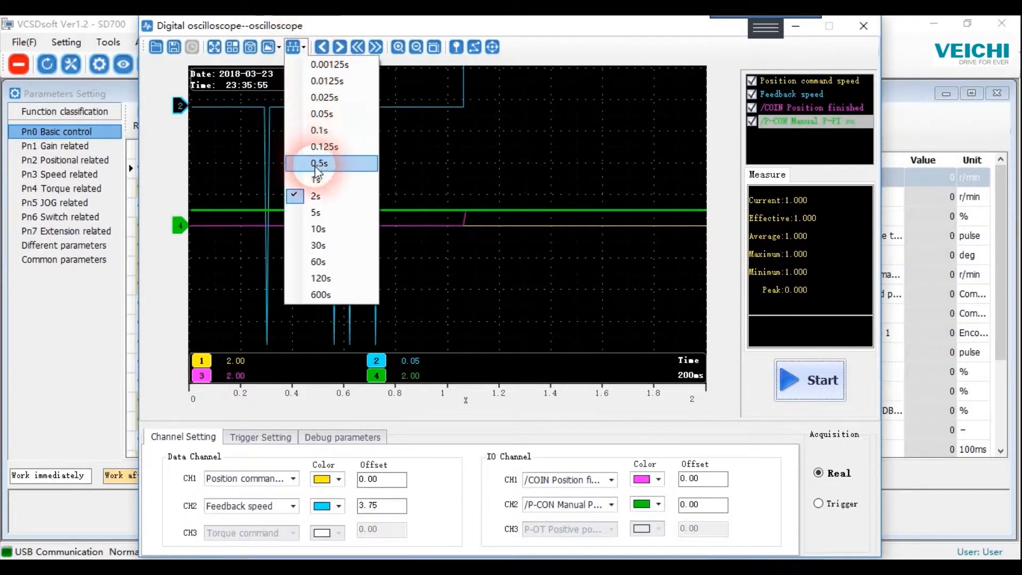
left_click(314, 179)
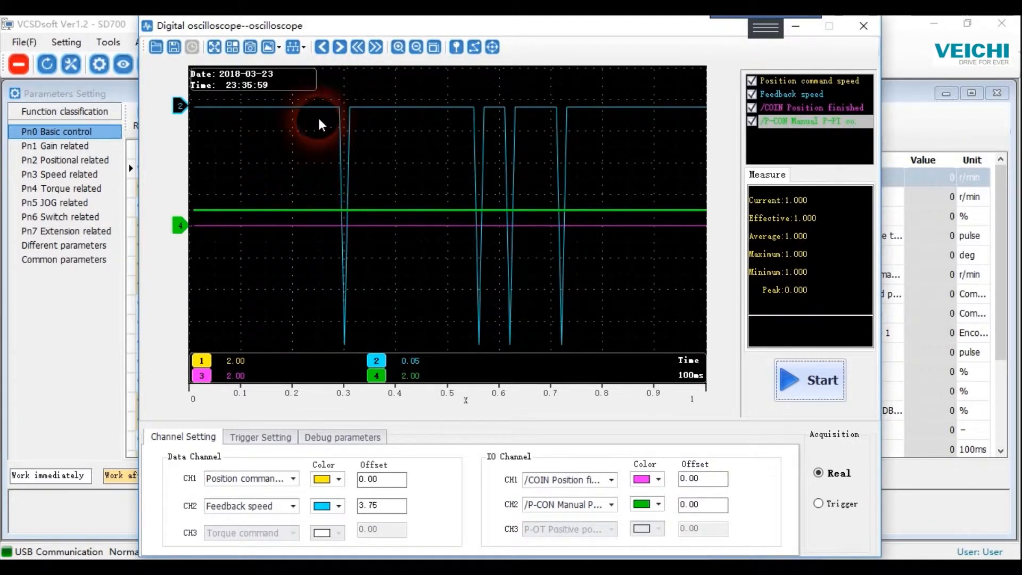
- Shift the waveform view backward along the time axis in small steps to examine earlier data
left_click(322, 47)
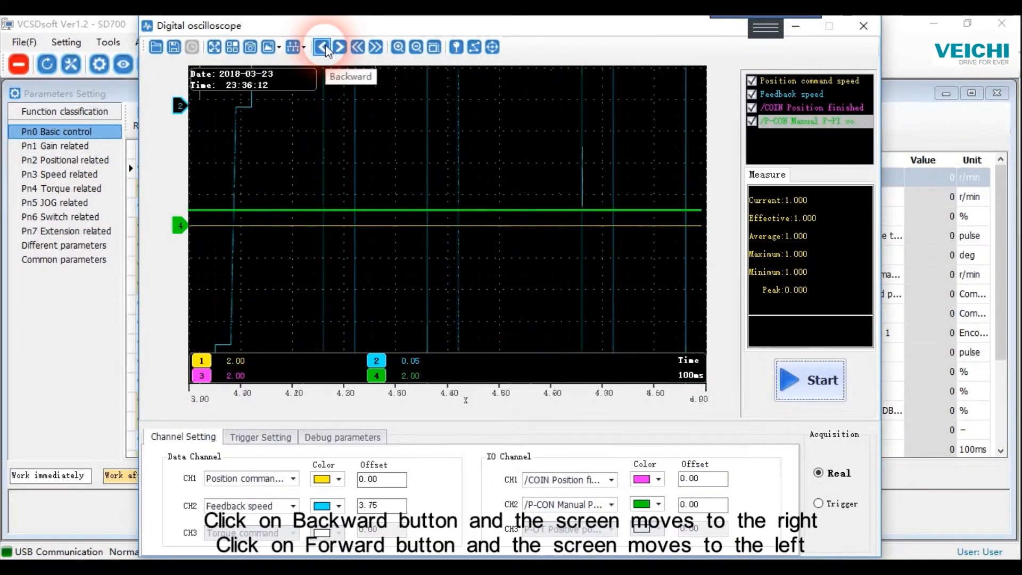
left_click(325, 47)
left_click(325, 47)
left_click(325, 47)
left_click(326, 47)
left_click(326, 46)
left_click(326, 47)
left_click(325, 47)
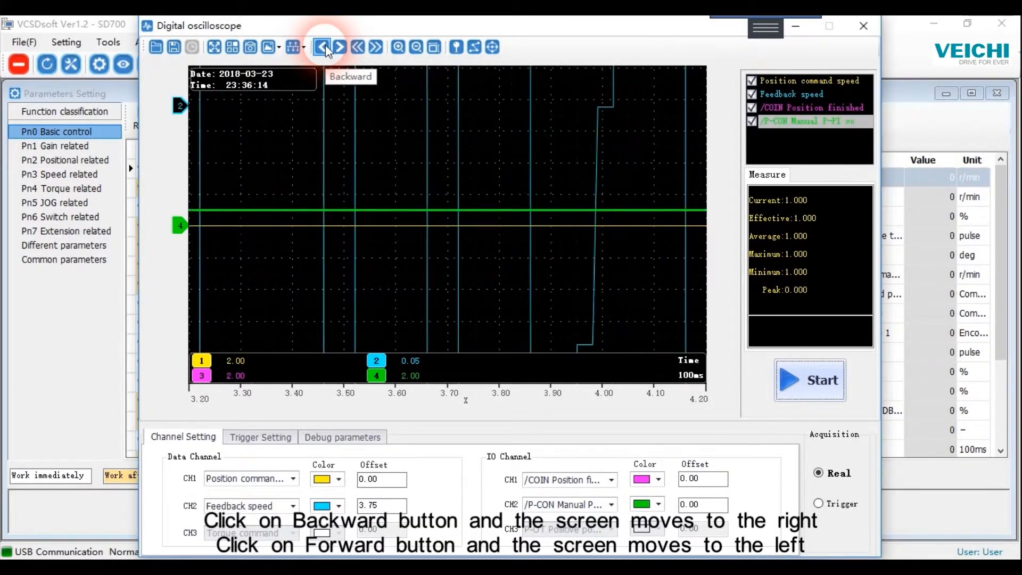
left_click(326, 48)
left_click(326, 48)
- Shift the waveform view forward along the time axis in small steps to the 4.80 to 5.80 range
left_click(340, 48)
left_click(341, 48)
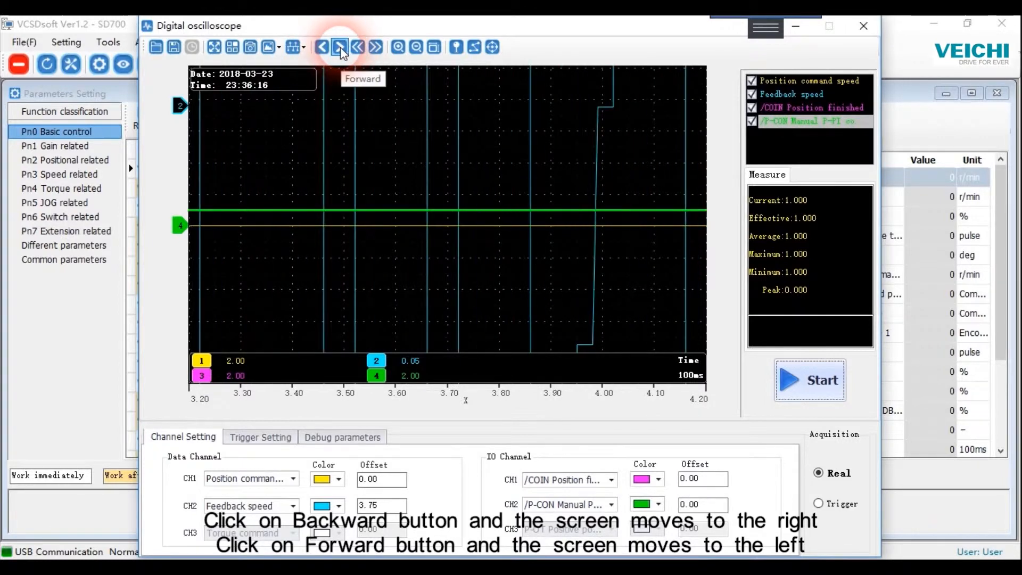
left_click(340, 47)
left_click(340, 47)
left_click(341, 47)
left_click(340, 47)
left_click(341, 47)
left_click(340, 47)
left_click(340, 47)
left_click(341, 46)
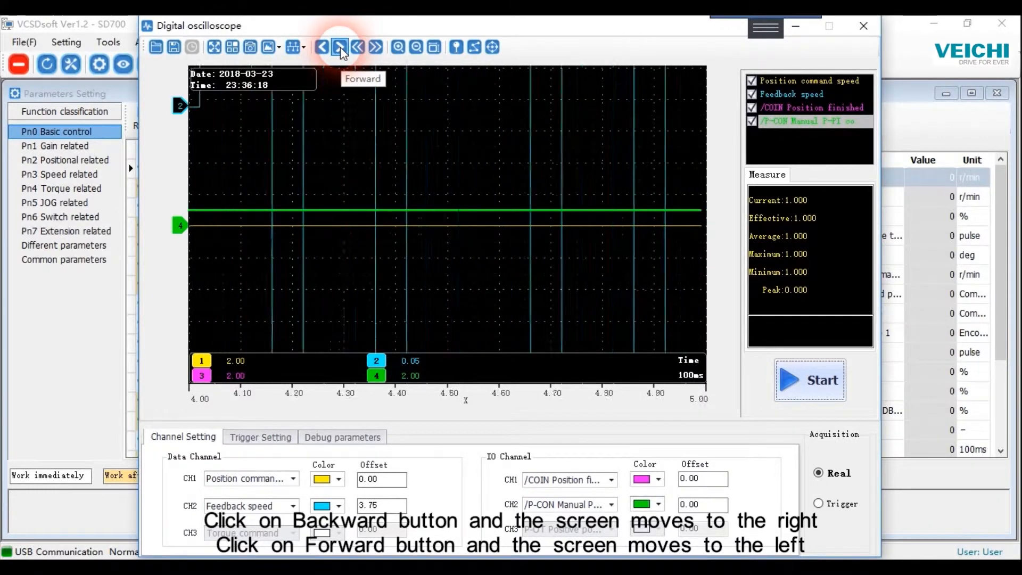
left_click(340, 46)
left_click(340, 47)
left_click(340, 47)
left_click(340, 47)
left_click(340, 47)
left_click(340, 47)
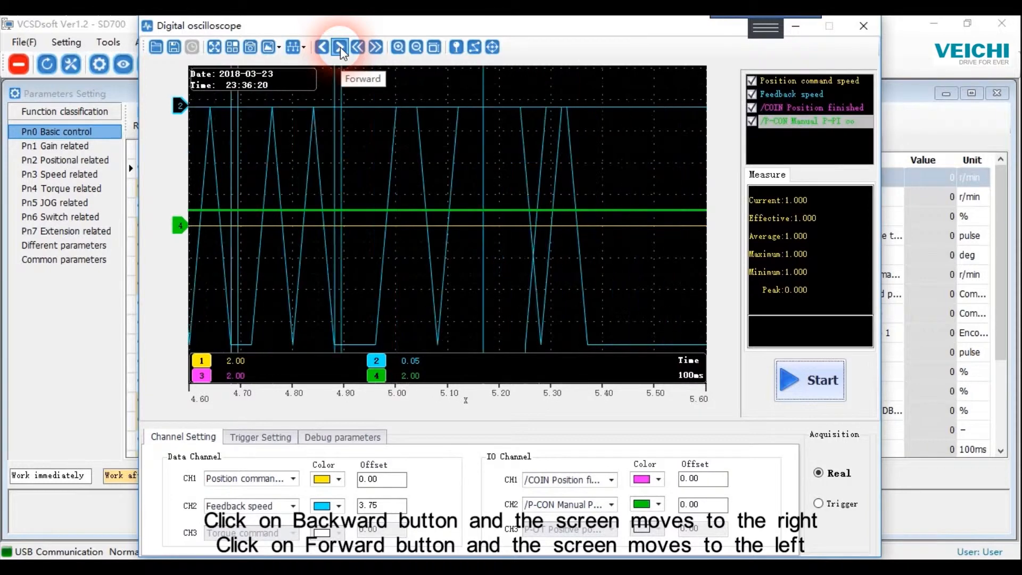
left_click(340, 47)
left_click(341, 46)
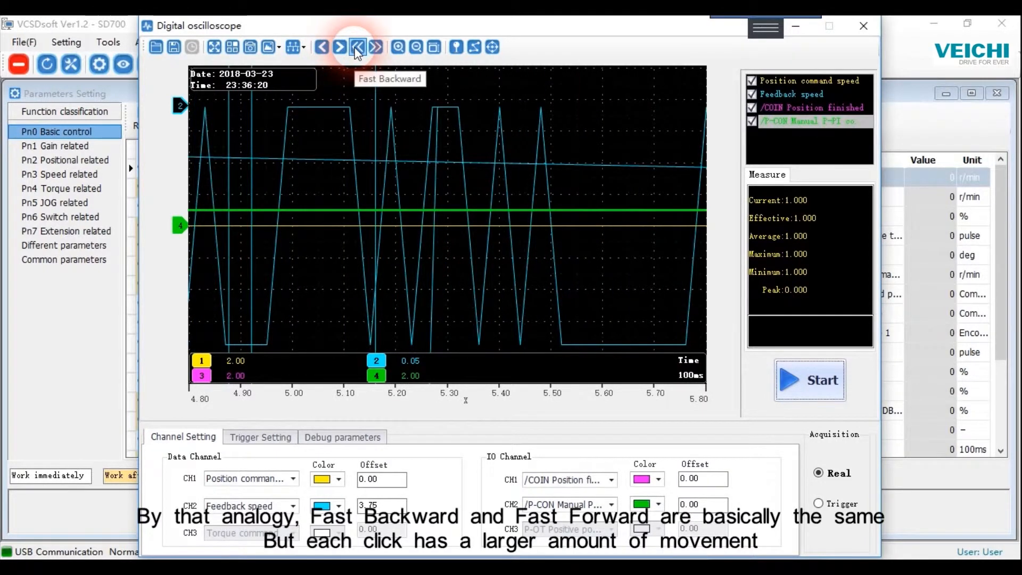
- Move through the waveform in large steps with Fast Backward and return with Fast Forward
left_click(358, 47)
left_click(358, 48)
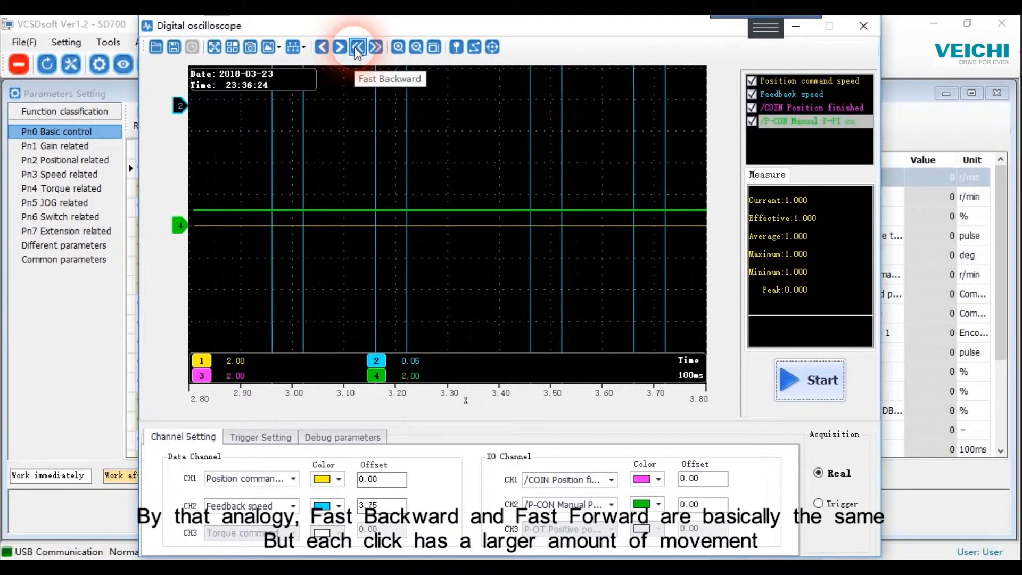
left_click(357, 48)
left_click(375, 48)
left_click(375, 48)
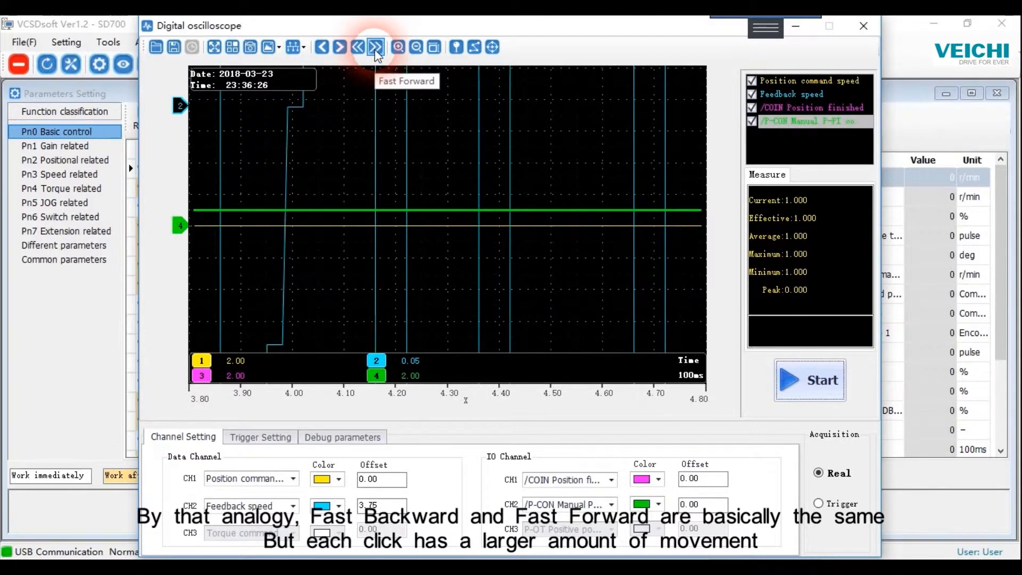
left_click(375, 48)
- Zoom the waveform in to 50ms per grid and back out, and fit the feedback speed curve with Autoadaptation
left_click(398, 48)
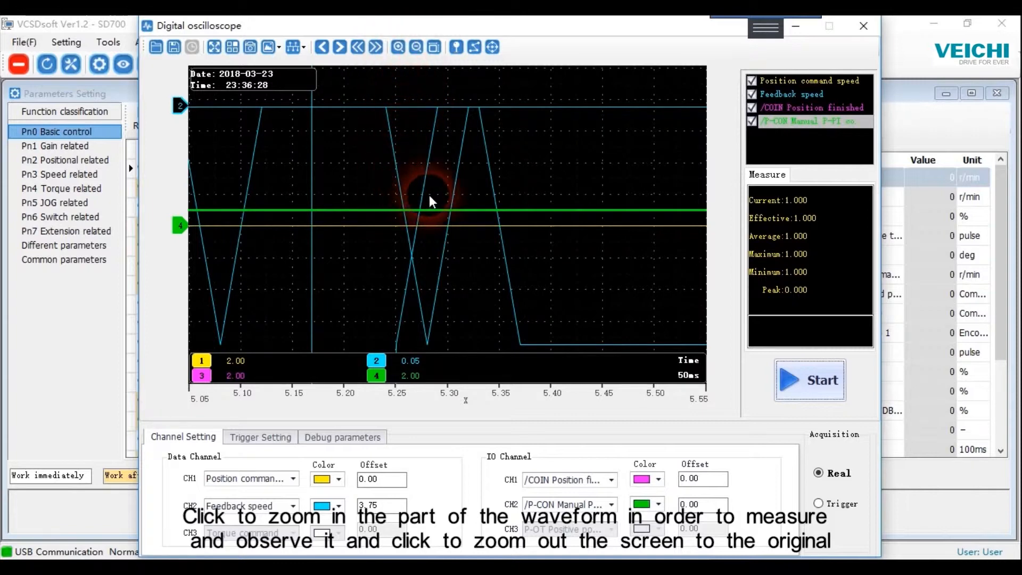
left_click(416, 48)
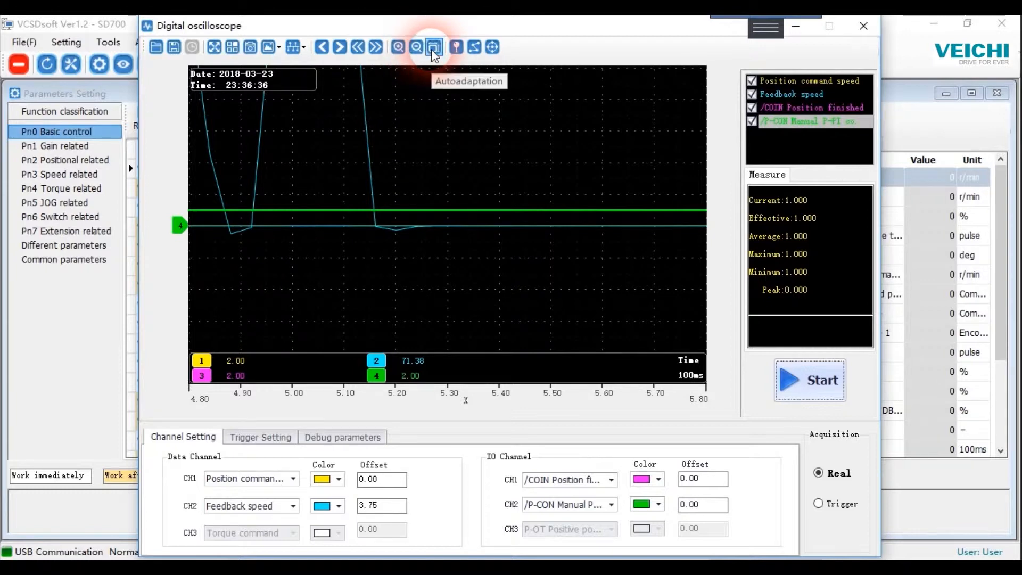
left_click(433, 48)
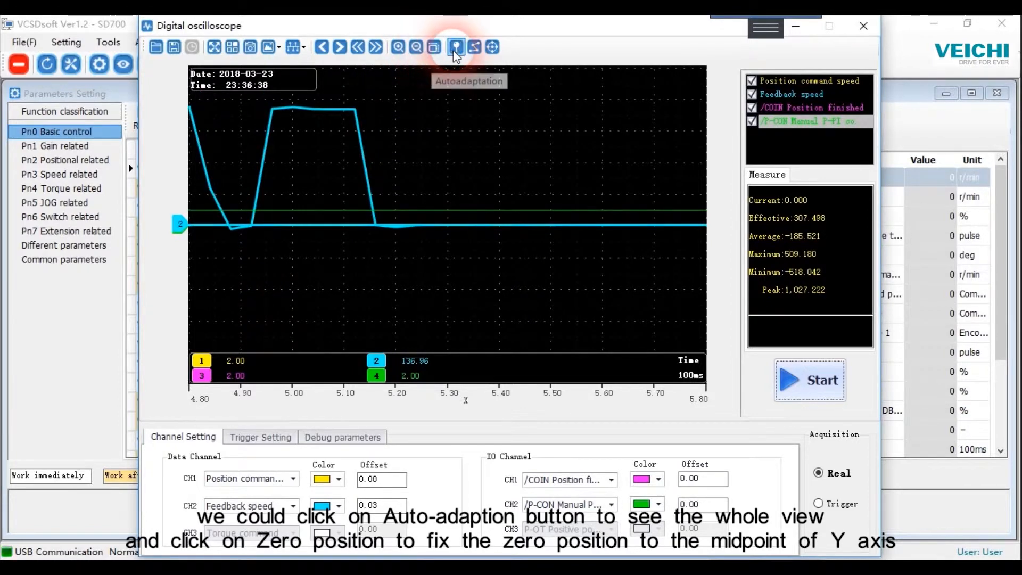
- Fix the feedback speed curve's zero position at the Y-axis midpoint, and toggle the curves to discrete points and back to lines
left_click(456, 48)
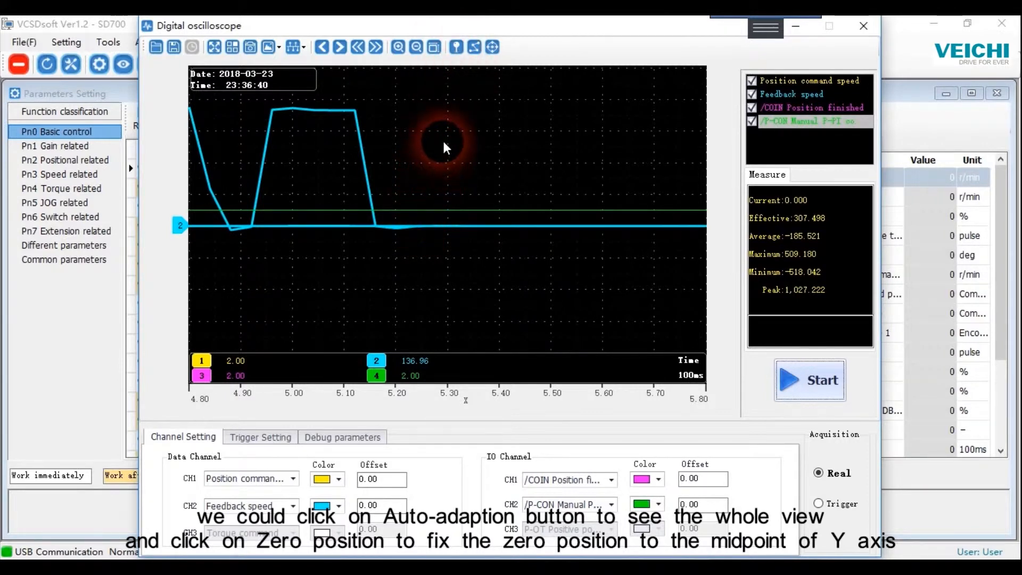
left_click(475, 48)
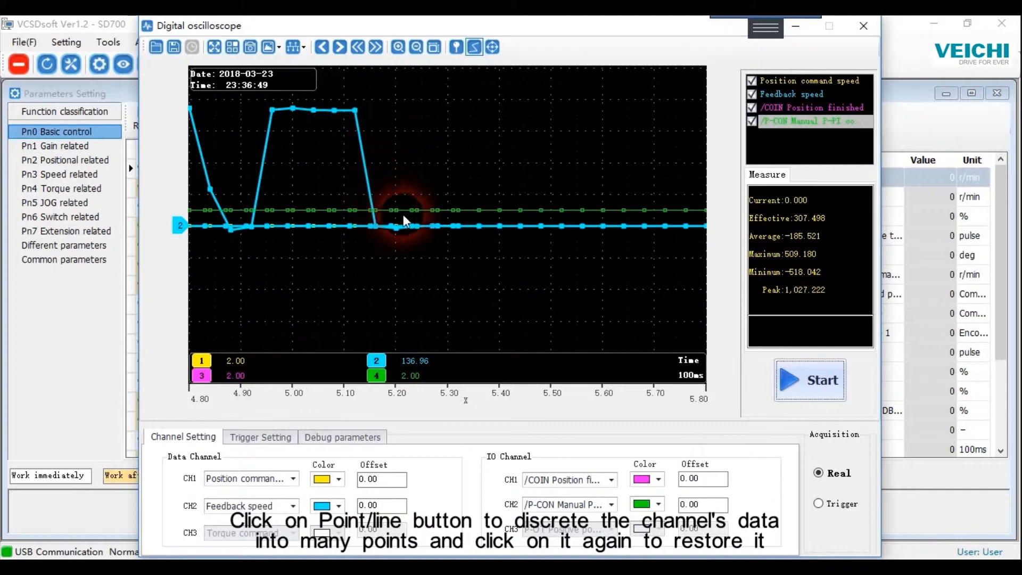
left_click(476, 48)
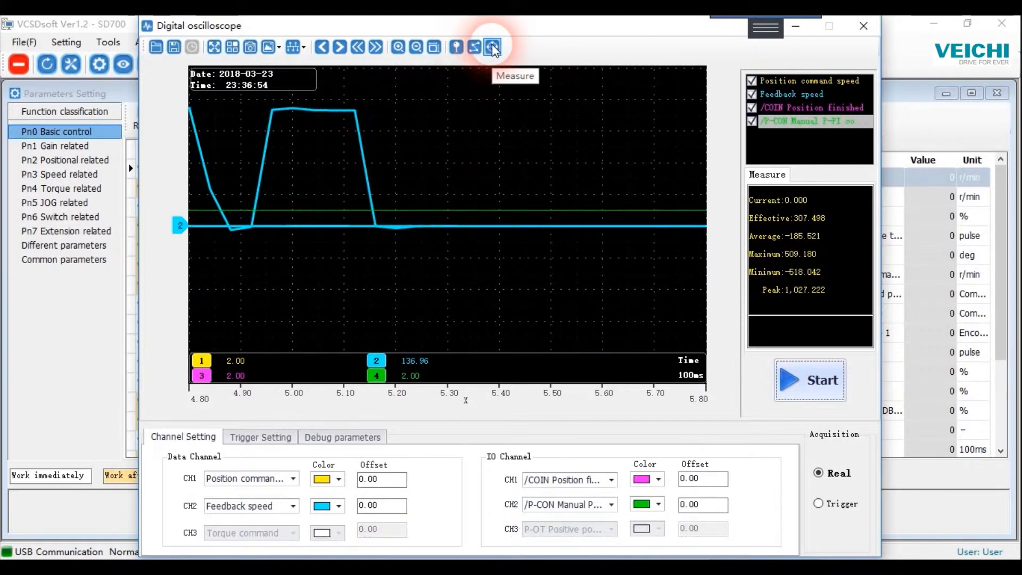
- Measure along the X axis with the two time cursors at about 4.96 s and 5.12 s, spanning the feedback speed plateau
left_click(492, 47)
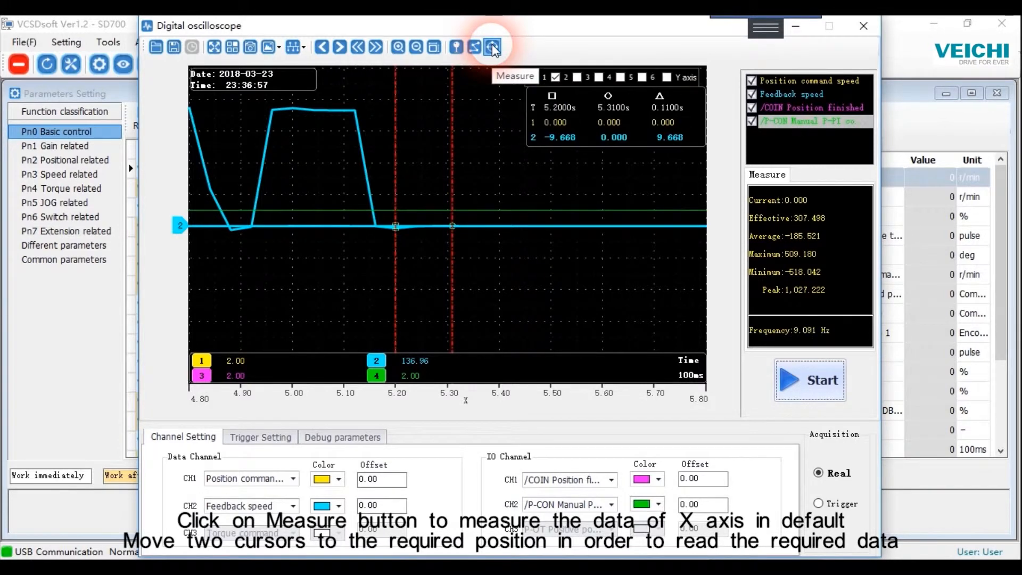
left_click_drag(397, 223, 274, 233)
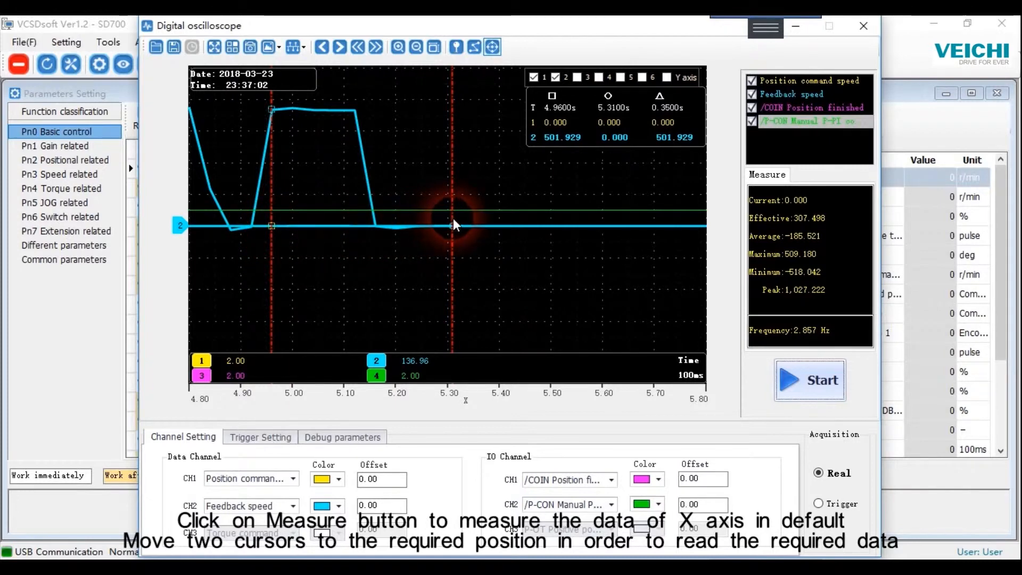
left_click_drag(453, 227, 358, 230)
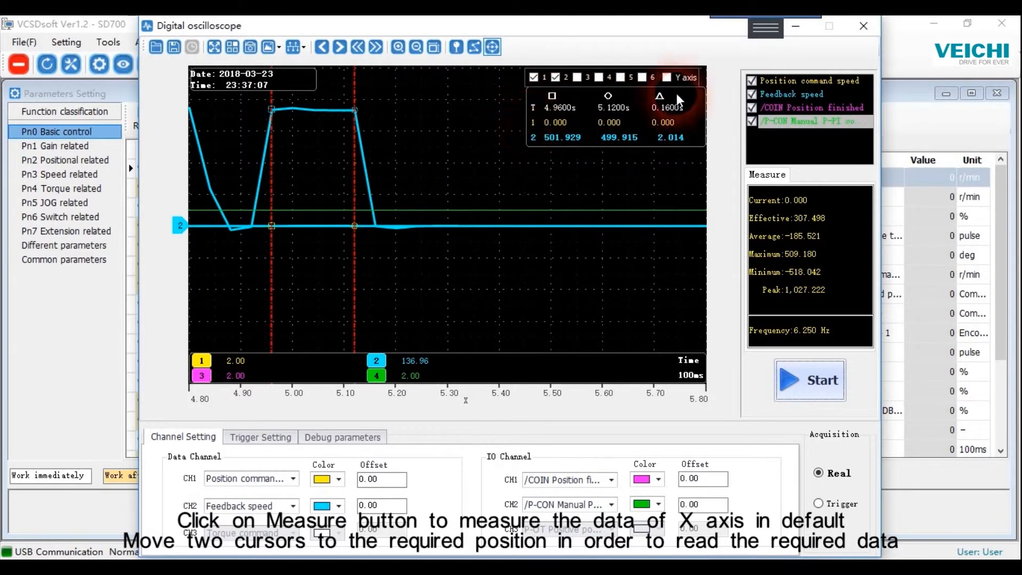
- Measure along the Y axis with one cursor at the feedback speed plateau, about 508, and the other just below zero, about -26
left_click(667, 77)
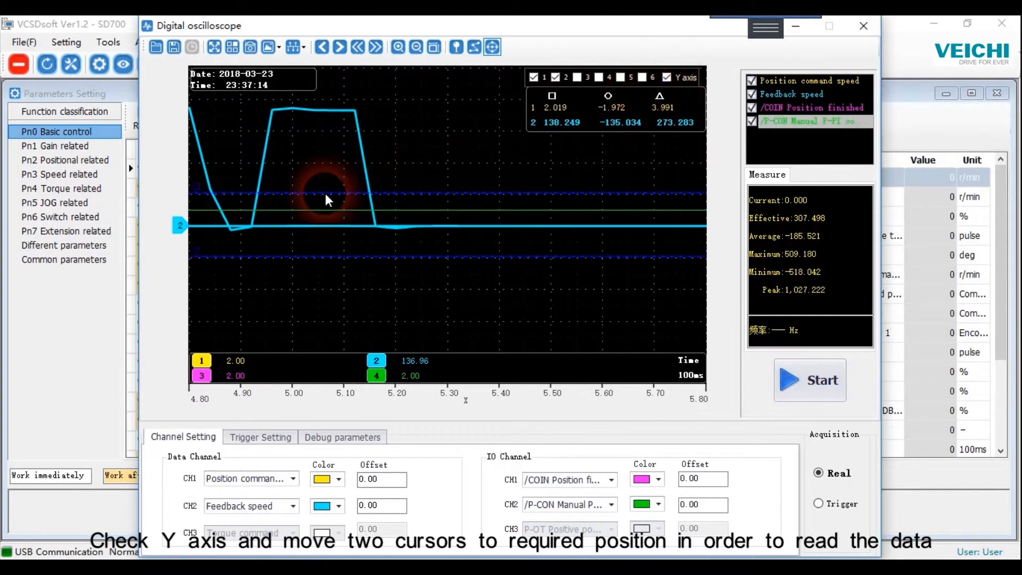
left_click_drag(326, 195, 334, 116)
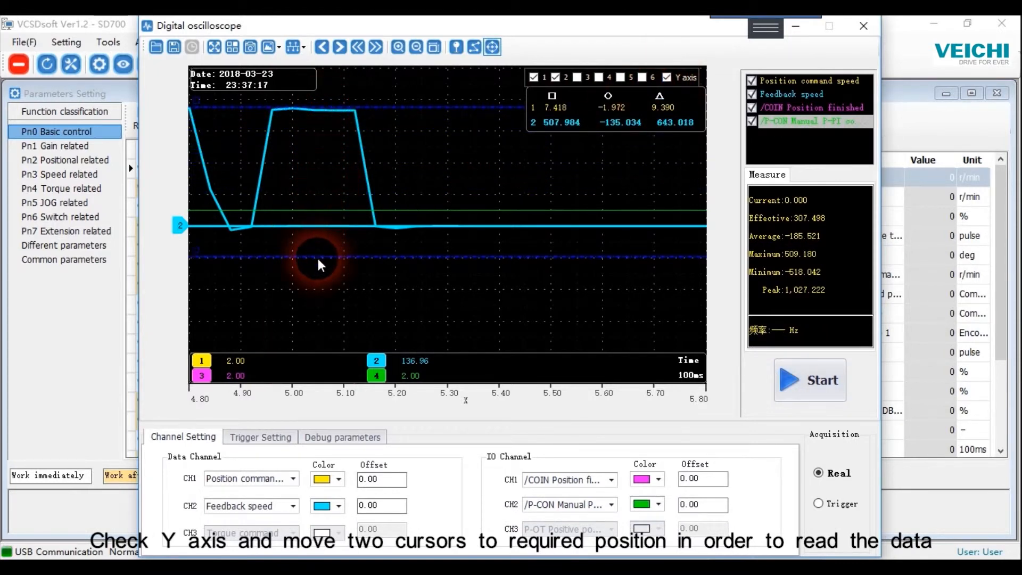
left_click_drag(318, 258, 327, 238)
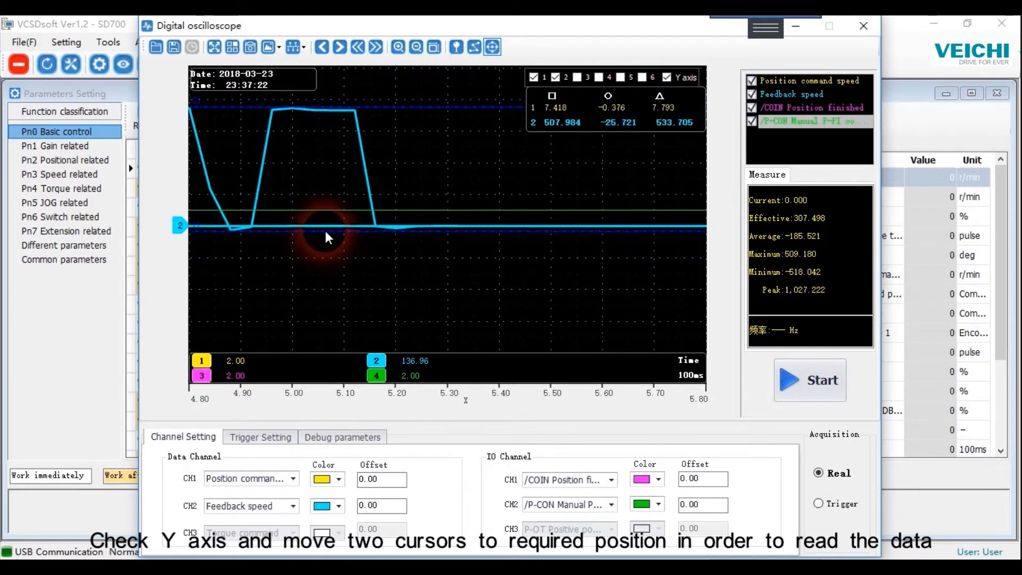